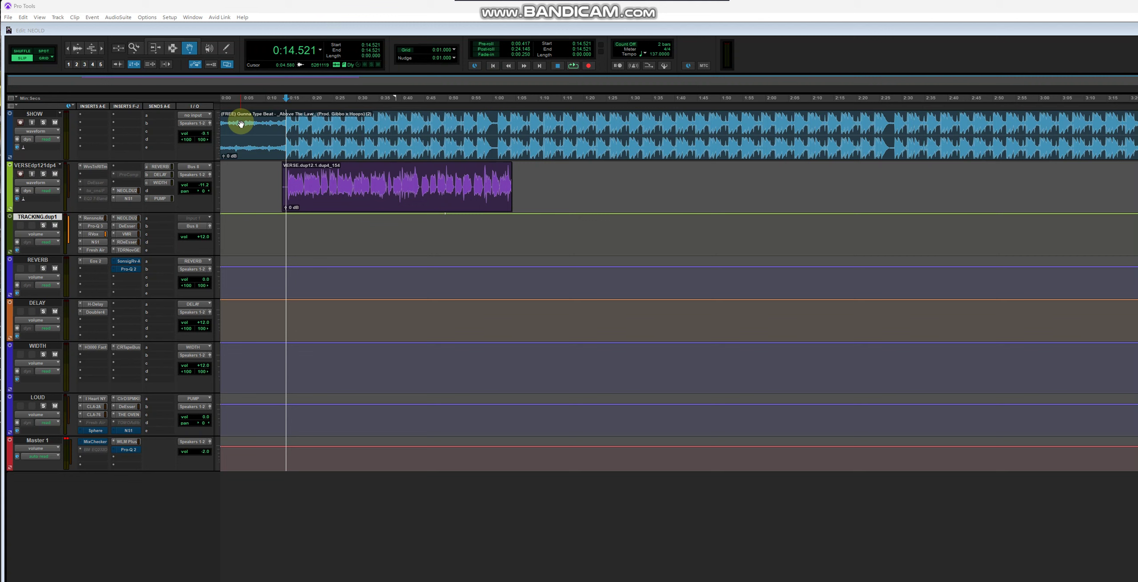
Show the TRACKING vocal's Virtual Mix Rack Classic Strip and move its window up and left.
click(128, 235)
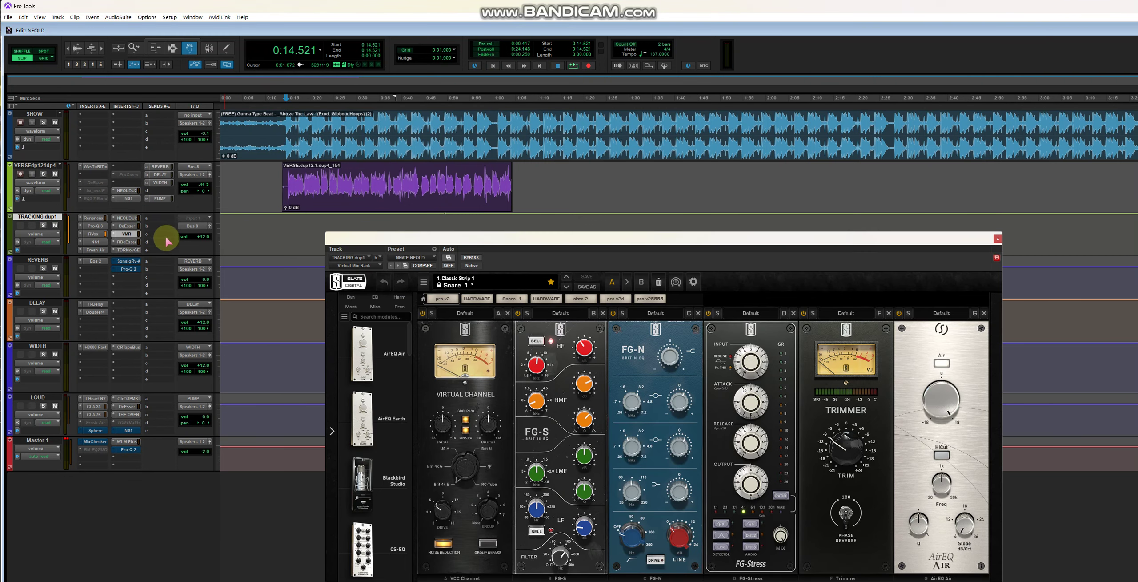
drag(413, 233, 389, 207)
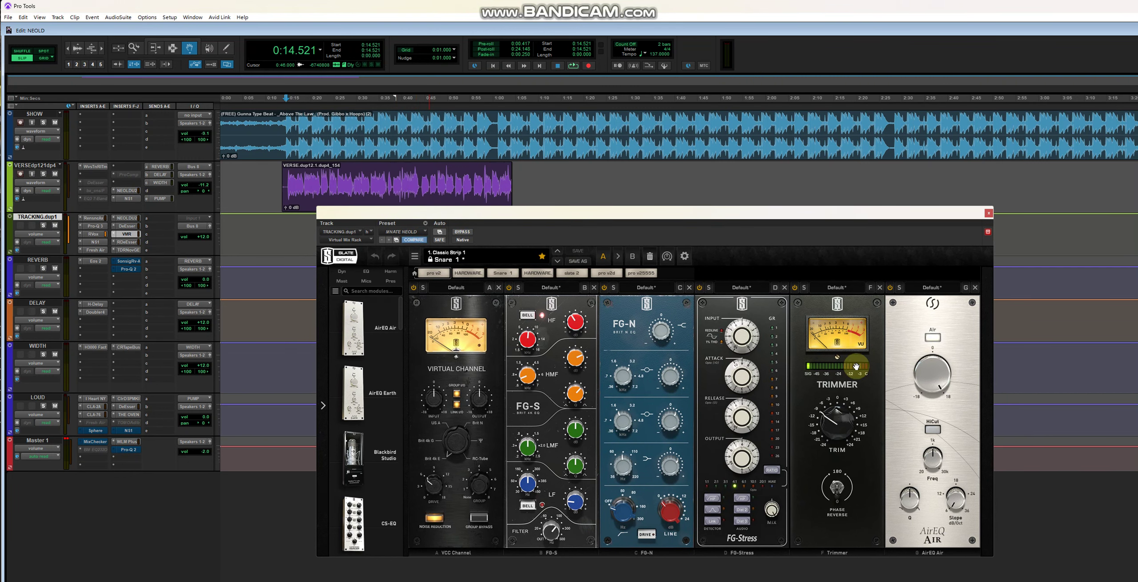
Review the vocal's DeEsser and TDR Nova EQ, then the LOUD track's Clariphonic, closing each.
click(127, 242)
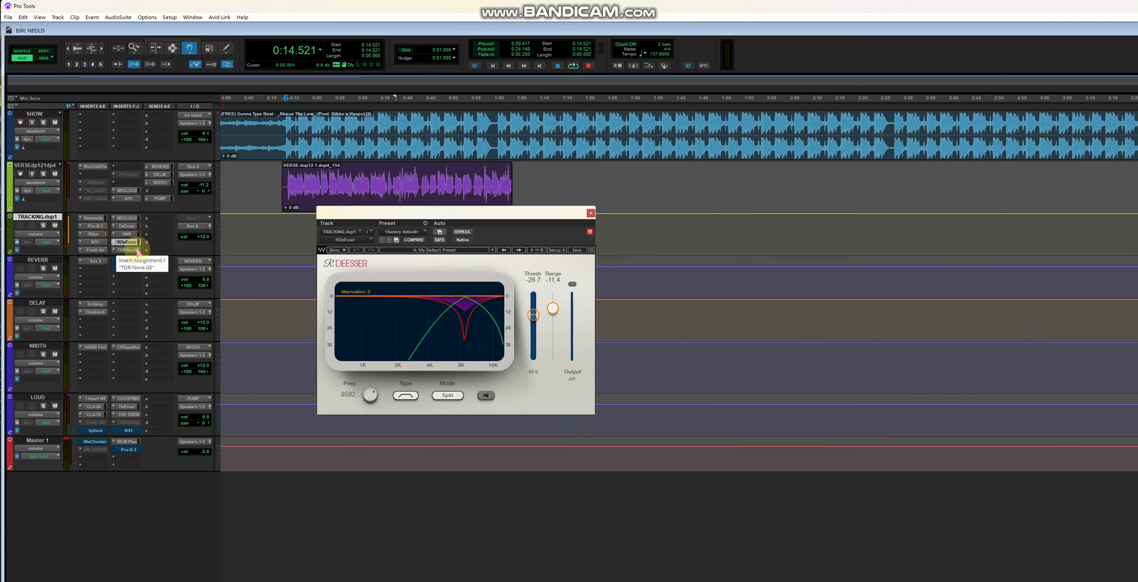
click(128, 249)
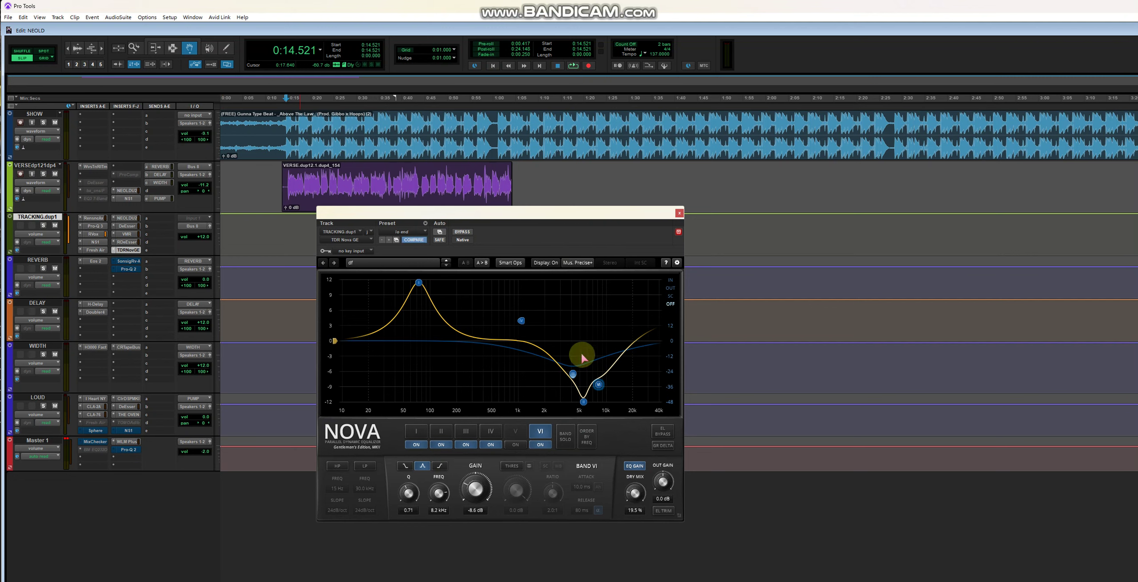
click(678, 215)
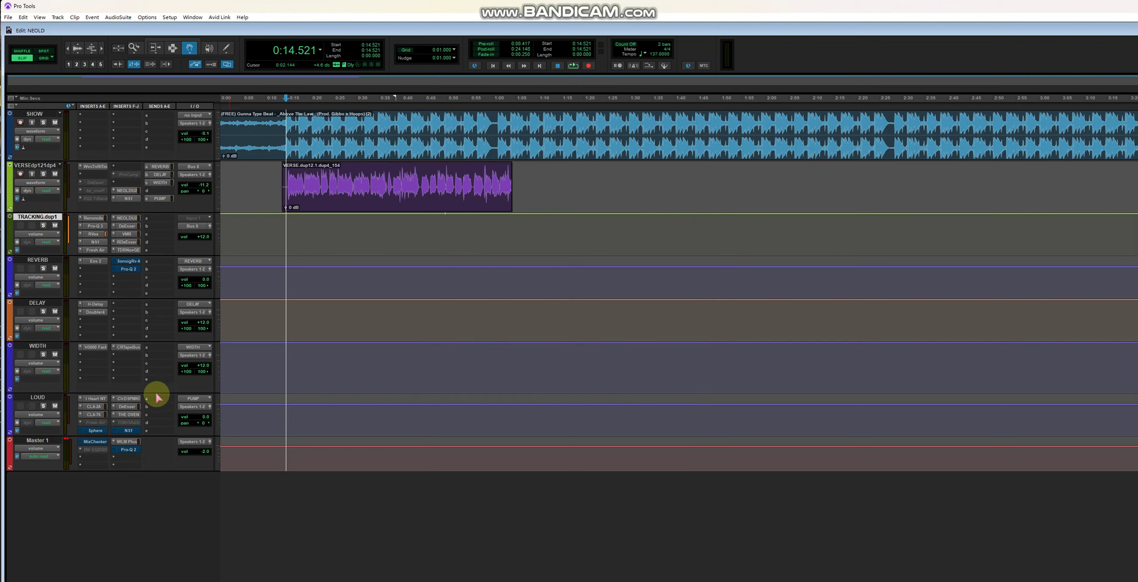
click(130, 399)
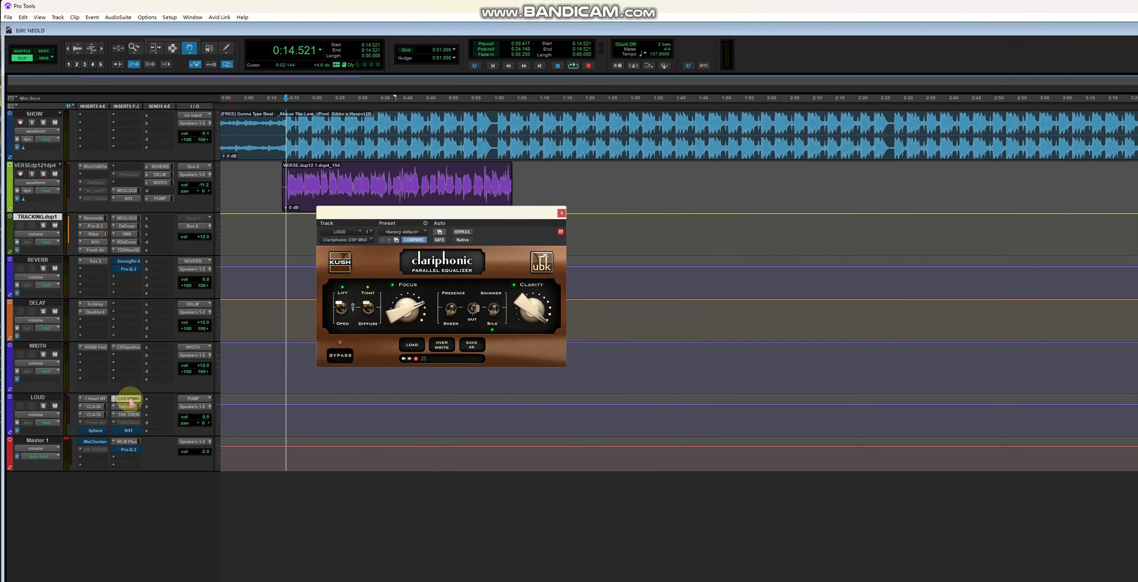
click(560, 214)
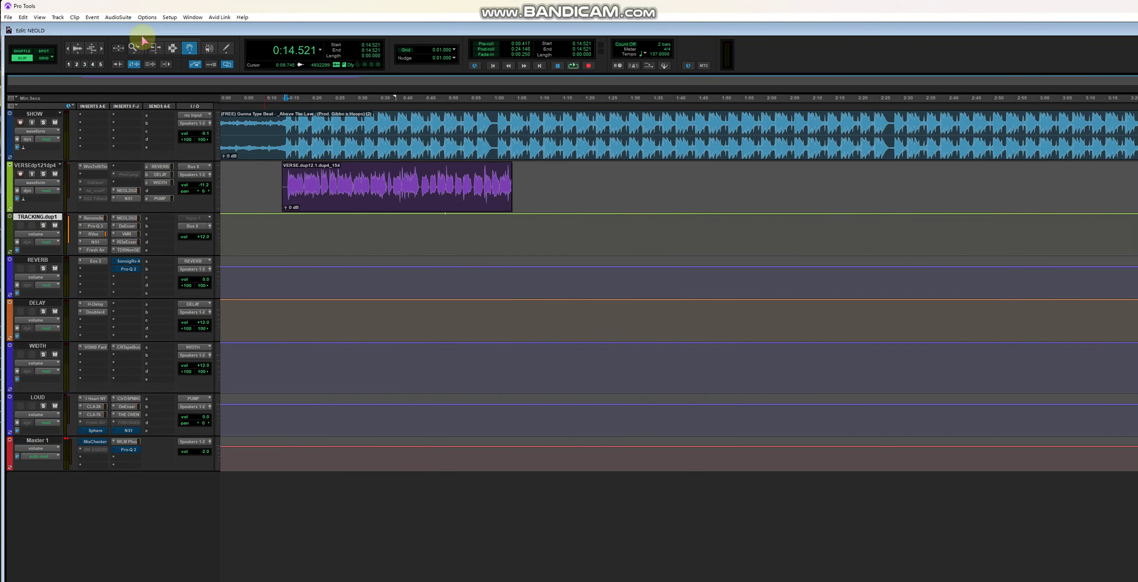
Turn on loop playback and play the session to hear the vocal mix.
click(573, 67)
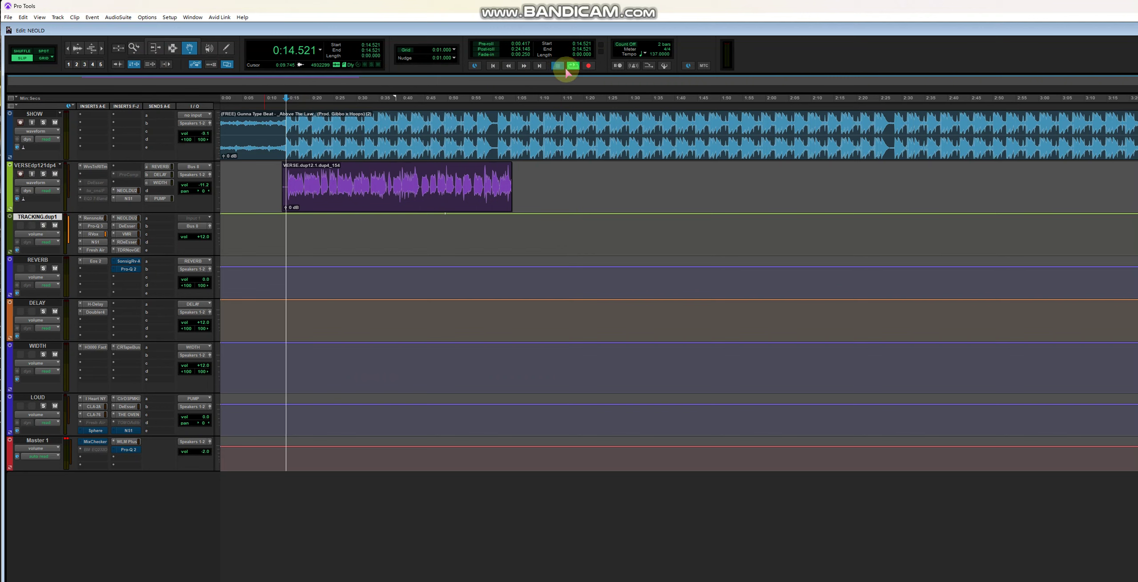
click(574, 67)
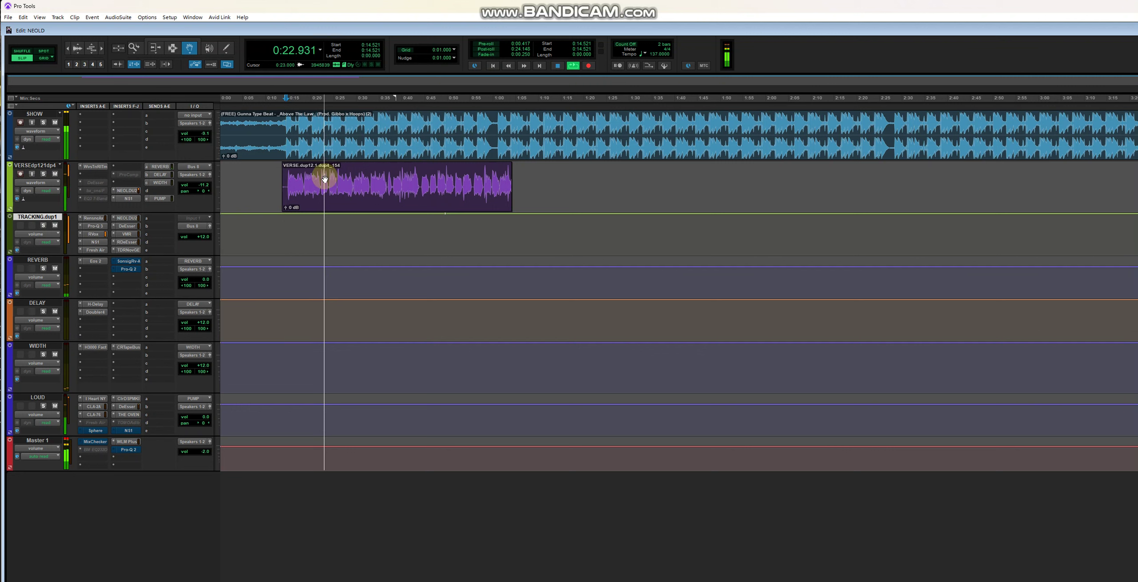
A/B the LOUD Clariphonic bypassed and active from around 0:14, then close it active.
click(127, 399)
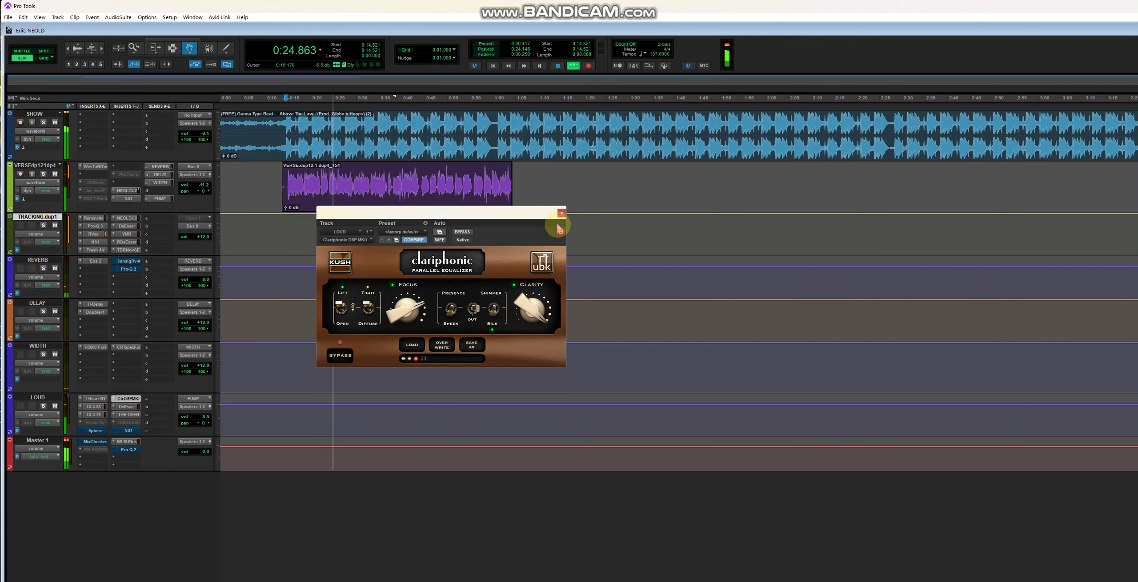
click(462, 232)
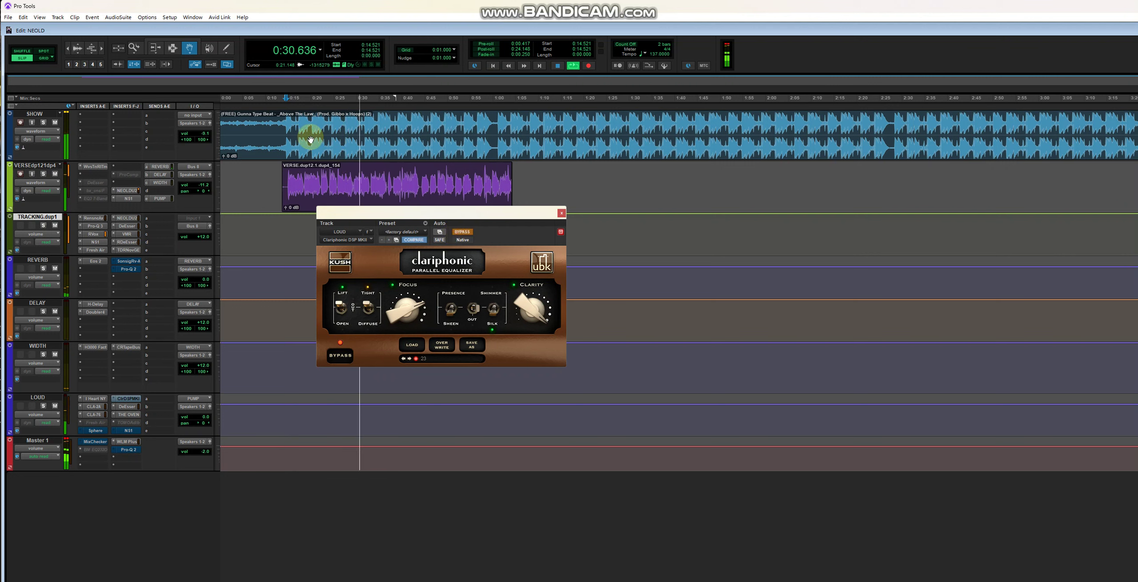
click(285, 98)
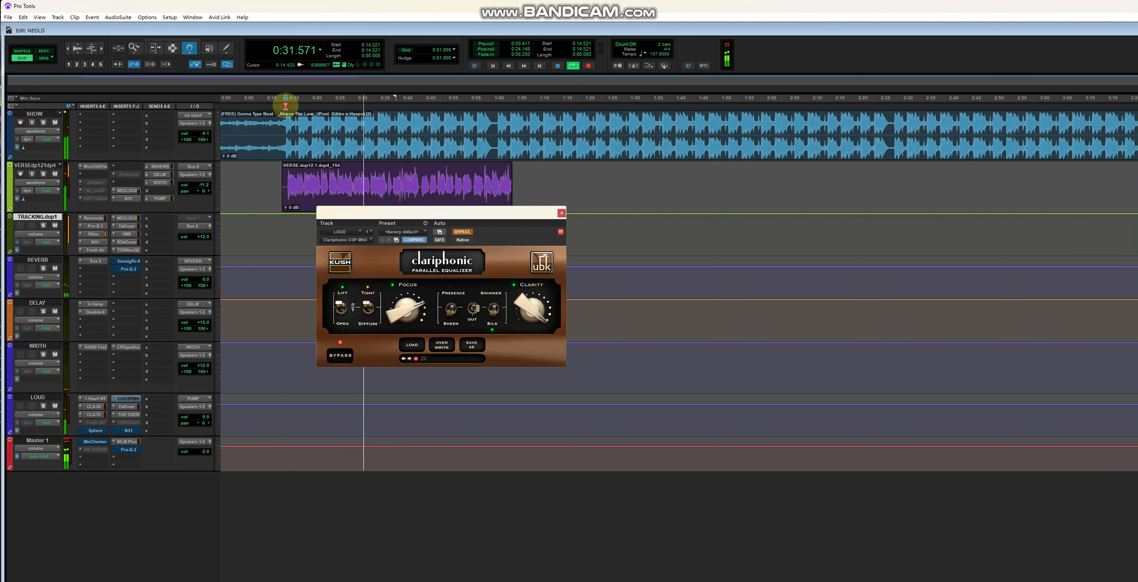
click(463, 232)
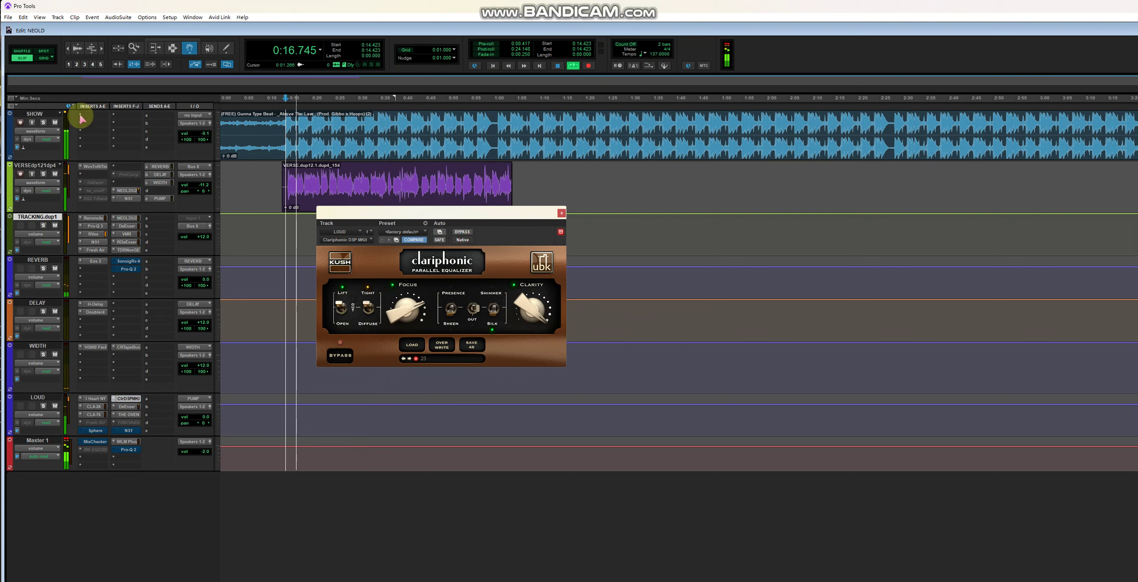
click(564, 213)
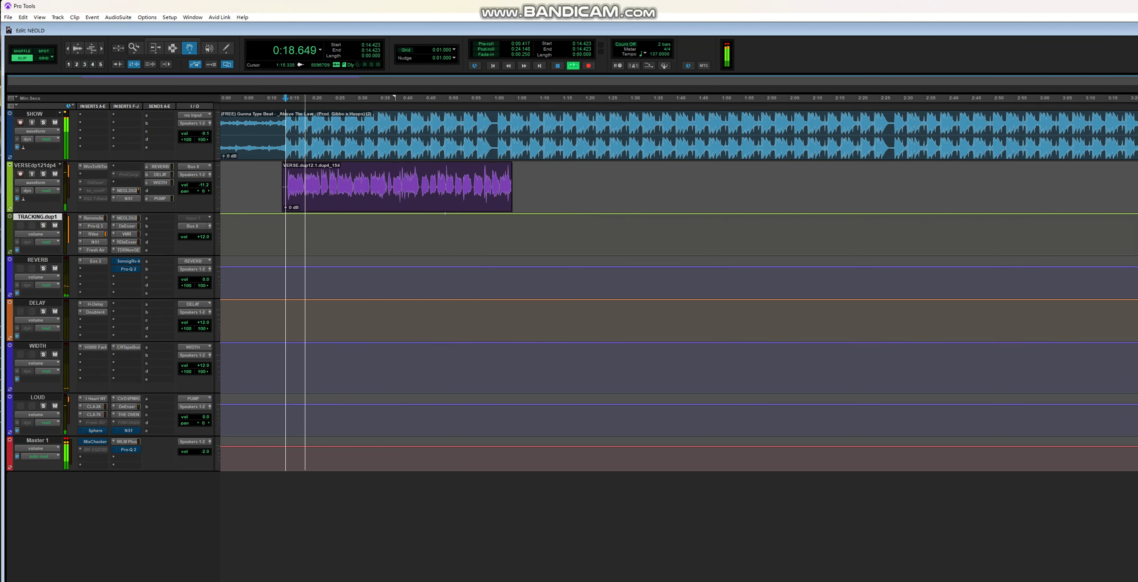